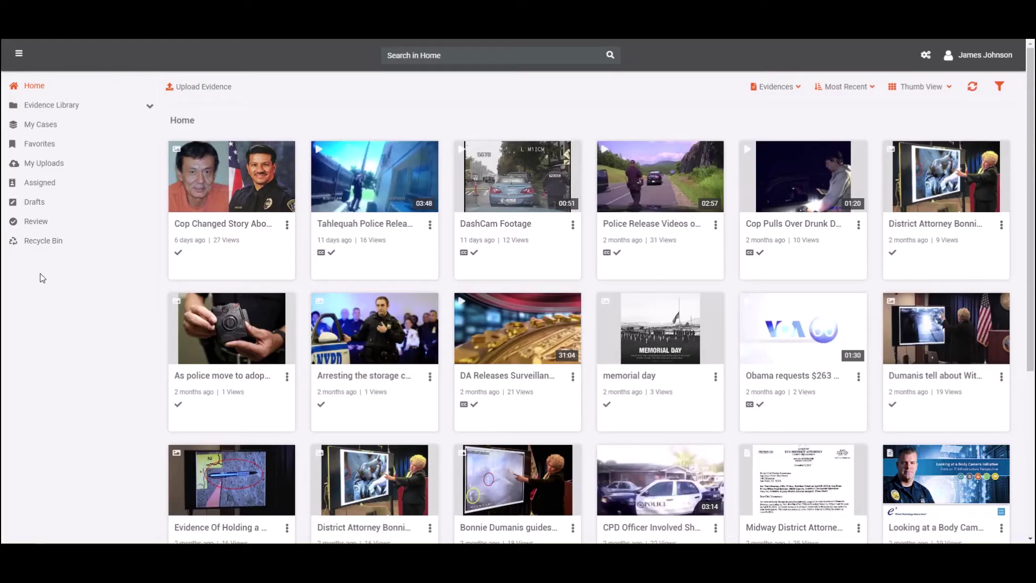
- Open the Recycle Bin listing the six deleted evidence items
click(40, 244)
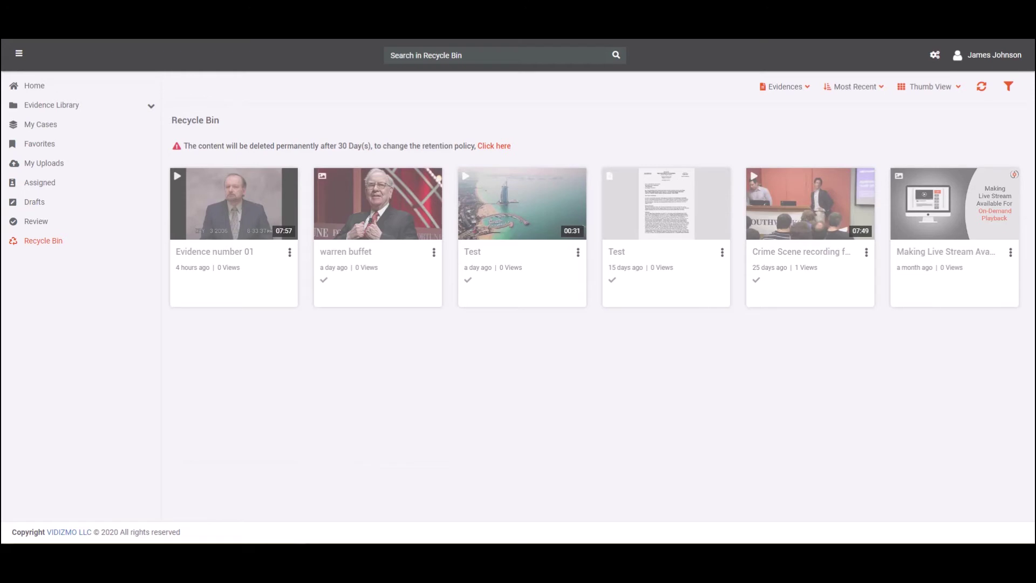
mouse_move(234, 203)
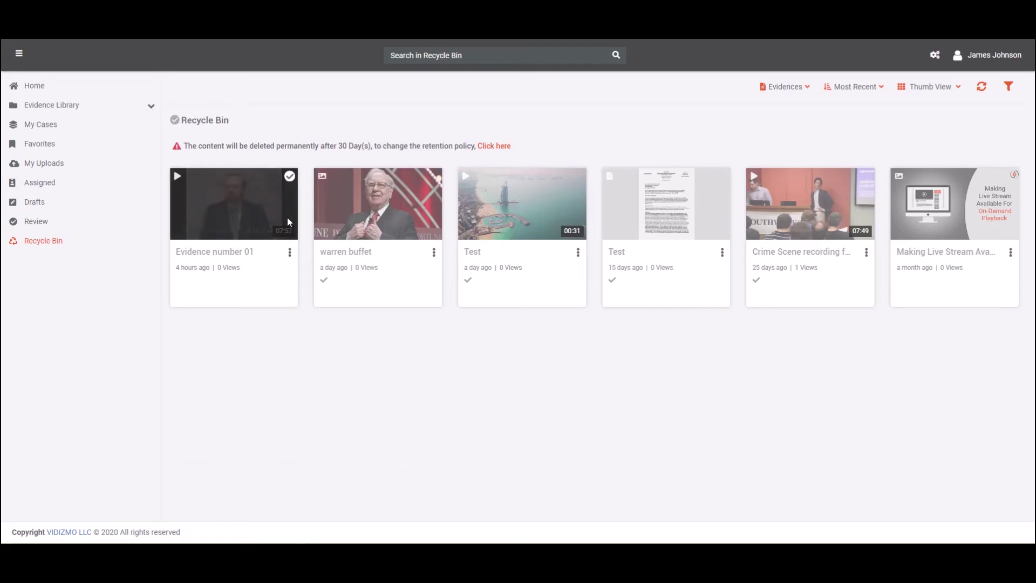
click(291, 180)
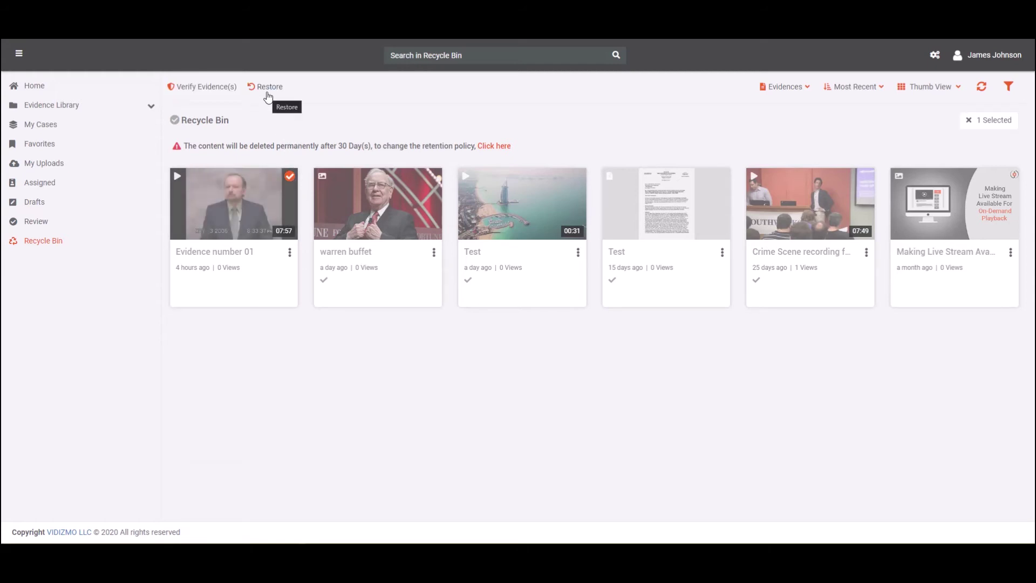
click(290, 255)
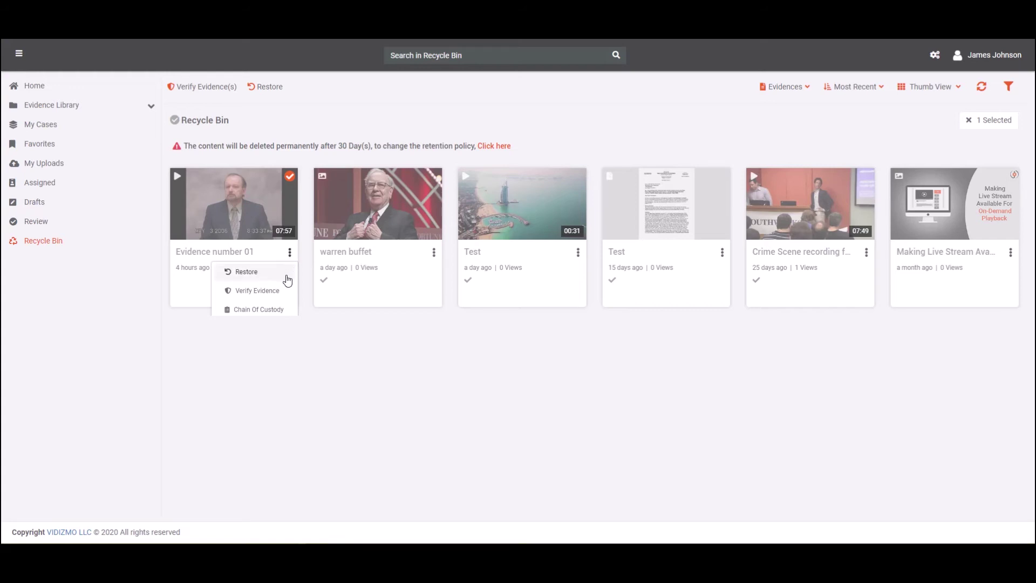
click(287, 280)
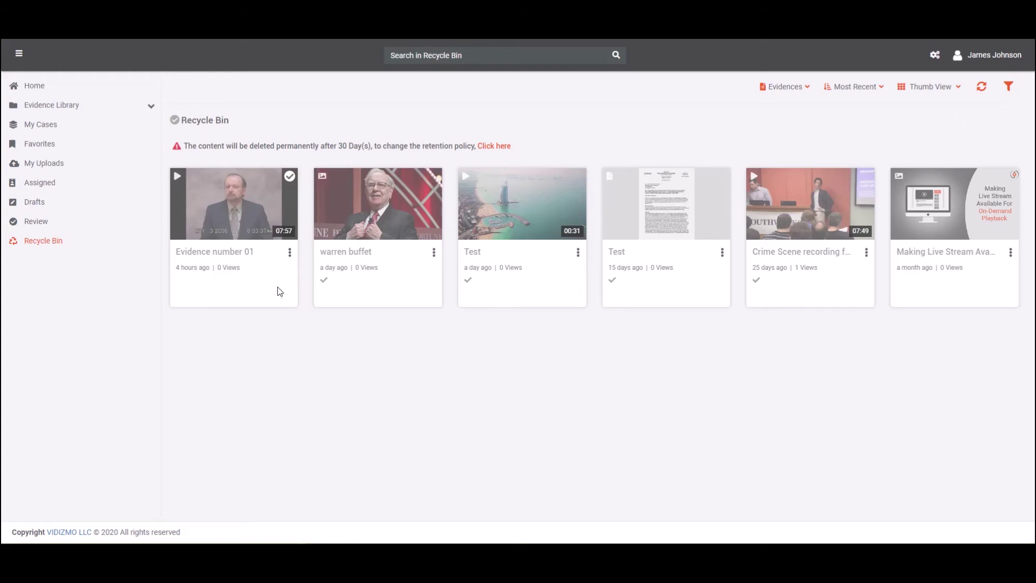
- Select Evidence number 01 and warren buffet so the toolbar shows 2 Selected
click(289, 177)
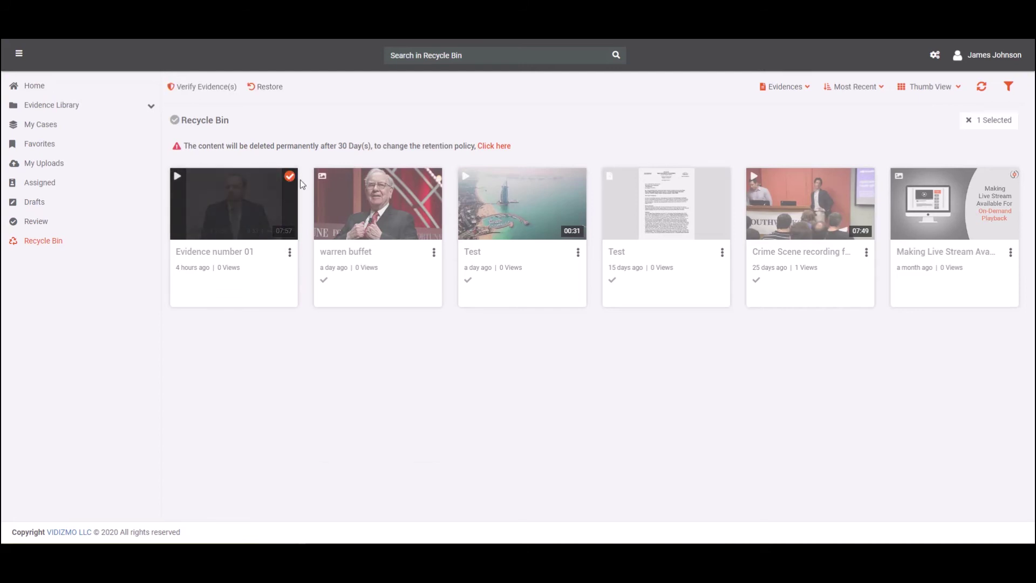
click(429, 178)
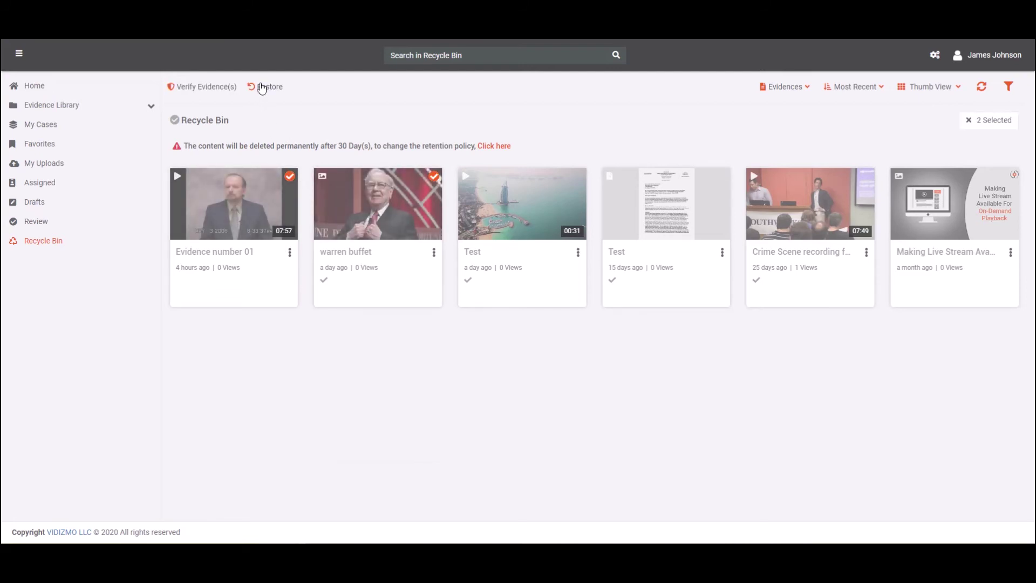